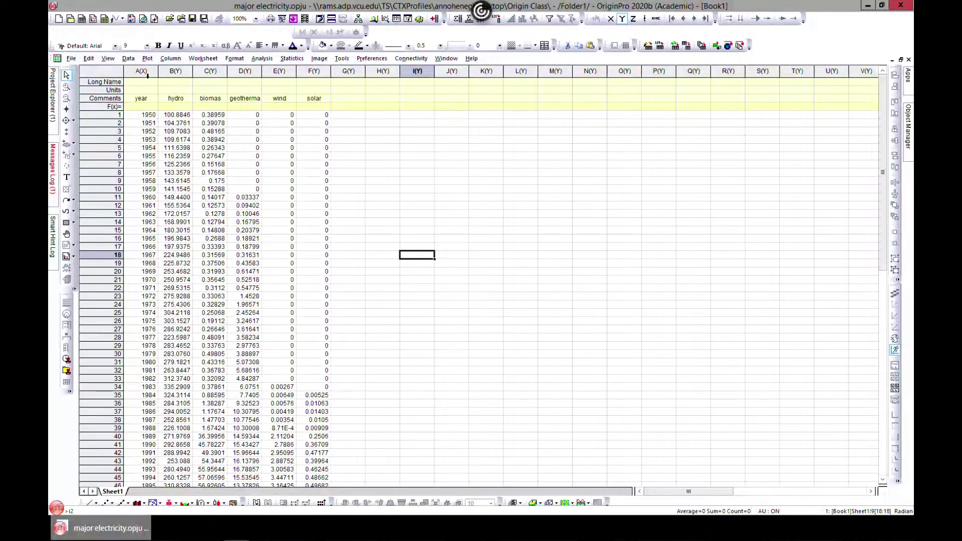
Show the Multi-Panel/Axis graph templates from the Plot menu for the electricity worksheet.
{"action": "left_click", "coordinate": [147, 58]}
{"action": "mouse_move", "coordinate": [168, 113]}
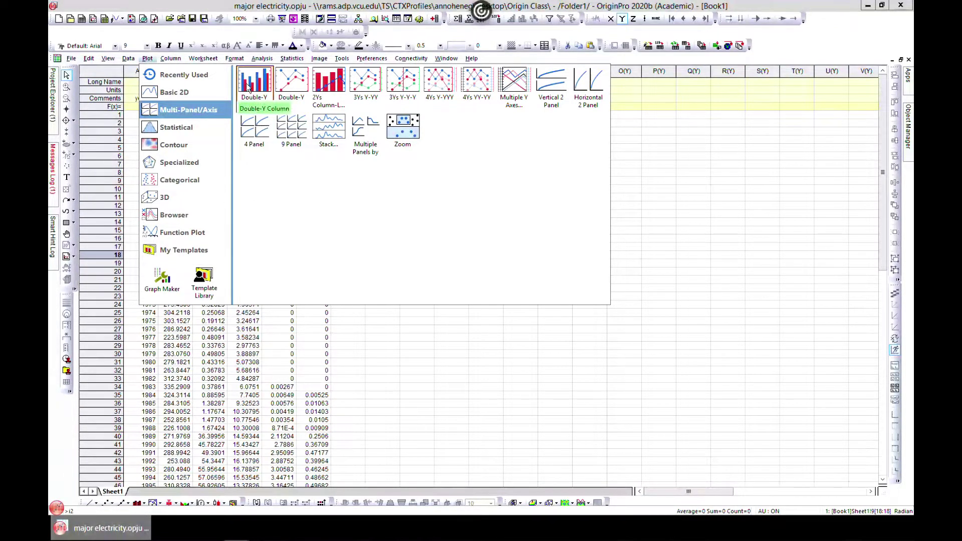
Select cells A36:C47, the 1985–1996 year, hydro and biomas values.
{"action": "left_click", "coordinate": [153, 404]}
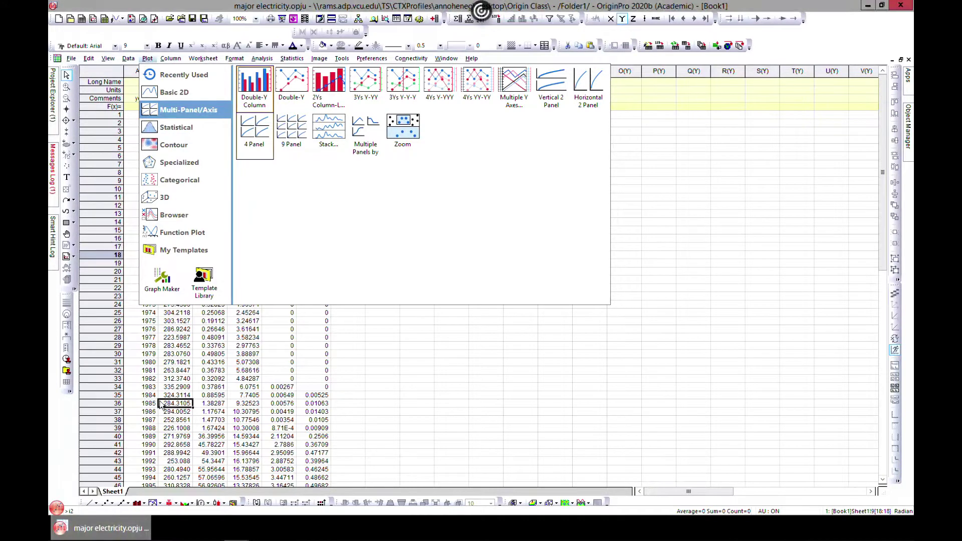
{"action": "left_click_drag", "start_coordinate": [154, 408], "coordinate": [211, 460]}
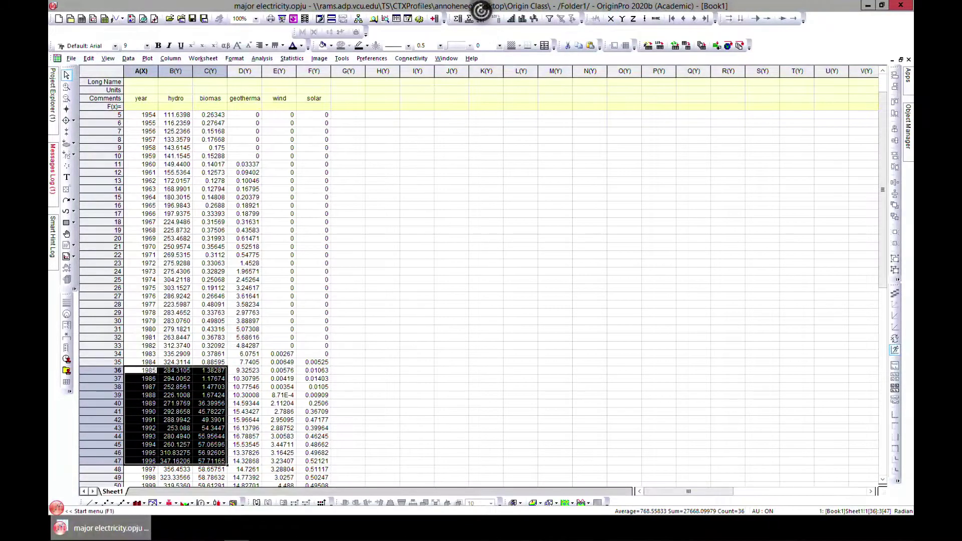
Plot the selected 1985–1996 data as a Double-Y Column chart (Graph6).
{"action": "left_click", "coordinate": [147, 59]}
{"action": "mouse_move", "coordinate": [172, 92]}
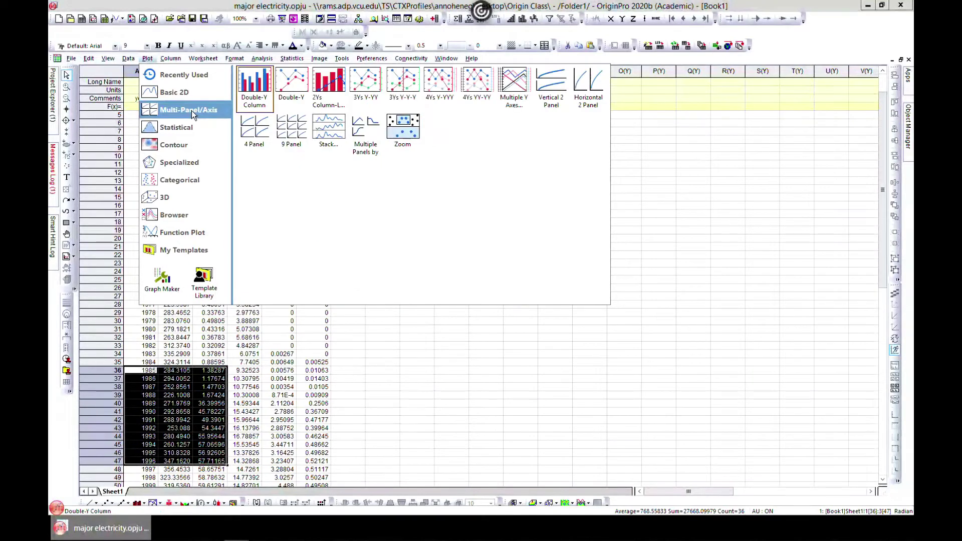
{"action": "left_click", "coordinate": [259, 82]}
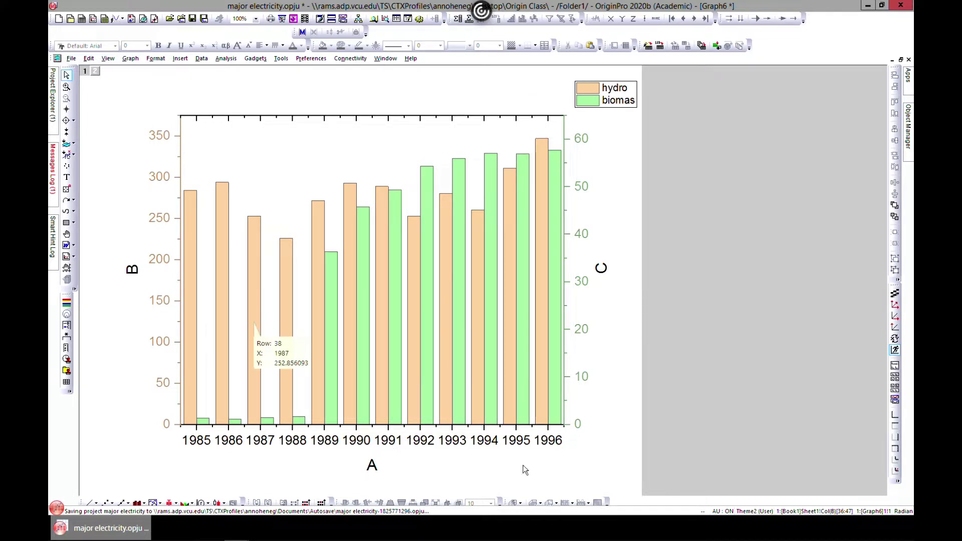
Inspect the hydro and biomas column plots, then restore Graph6 to a normal window.
{"action": "left_click", "coordinate": [364, 233]}
{"action": "left_click", "coordinate": [303, 232]}
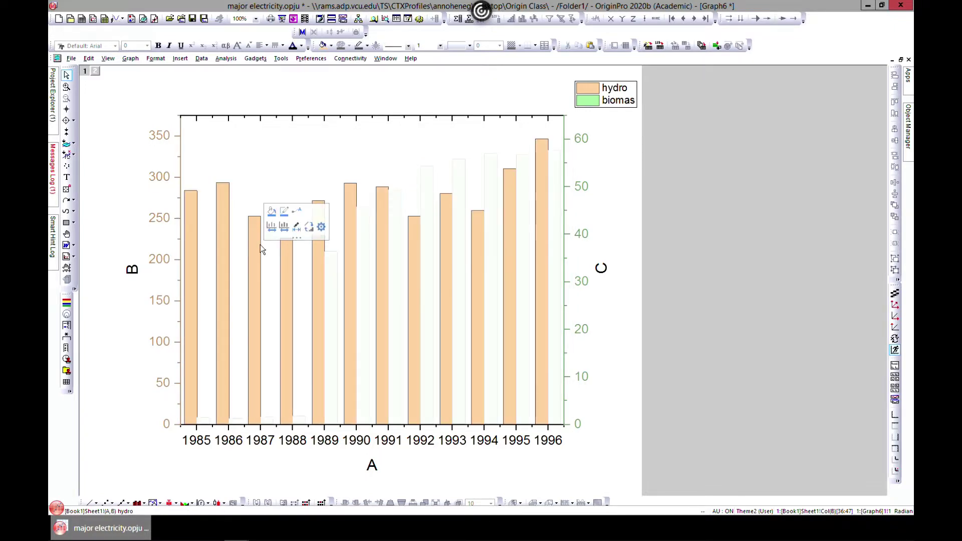
{"action": "left_click", "coordinate": [401, 257]}
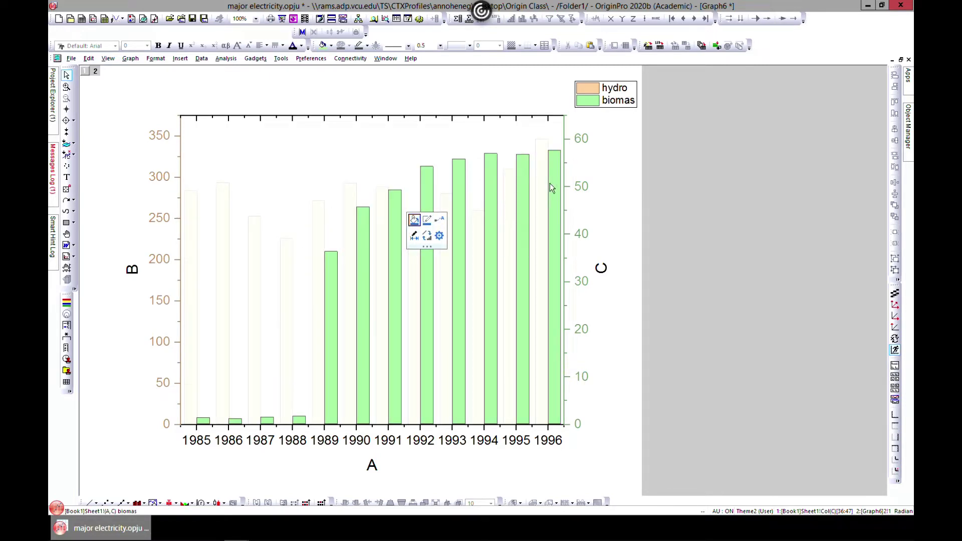
{"action": "left_click", "coordinate": [902, 60]}
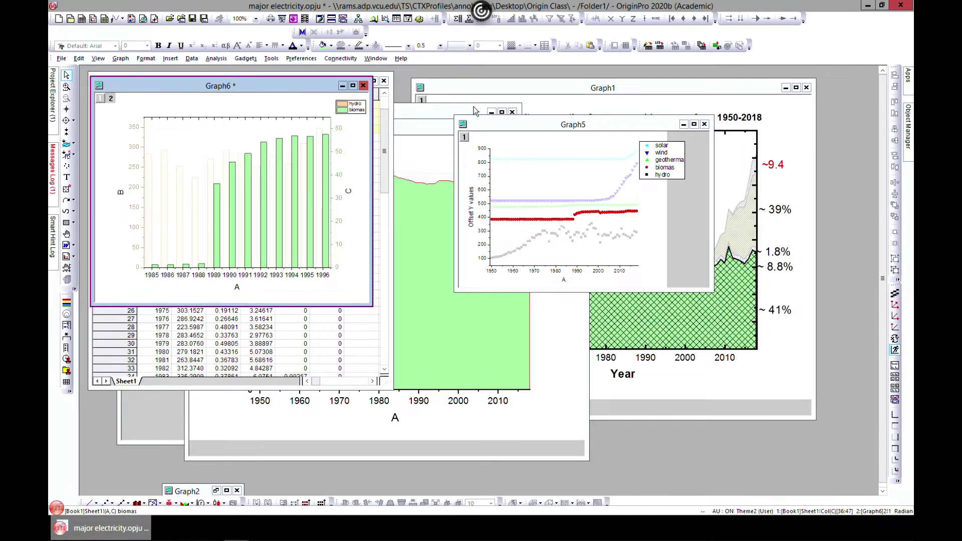
Move Graph6 toward the centre and bring the Book1 worksheet to the front.
{"action": "left_click_drag", "start_coordinate": [230, 86], "coordinate": [548, 121]}
{"action": "left_click", "coordinate": [232, 82]}
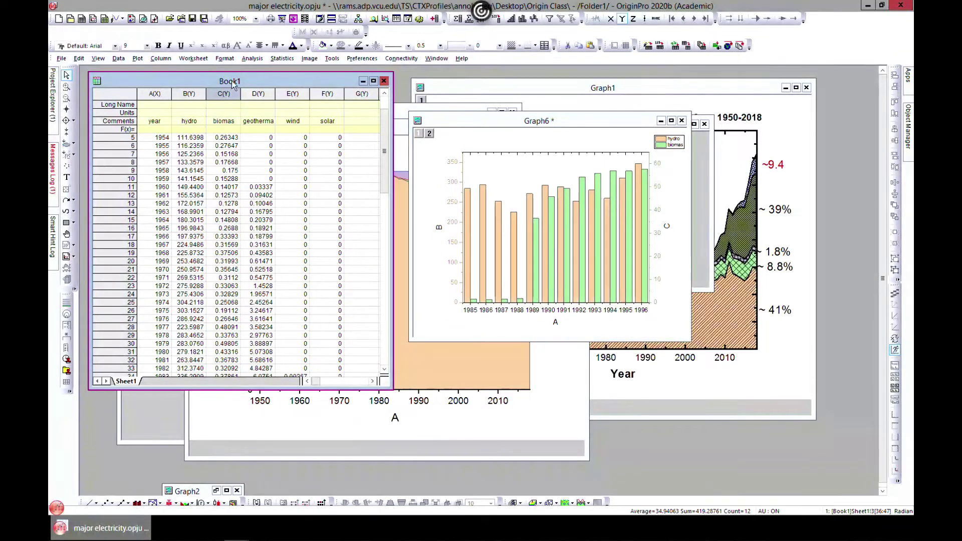
{"action": "left_click", "coordinate": [159, 58]}
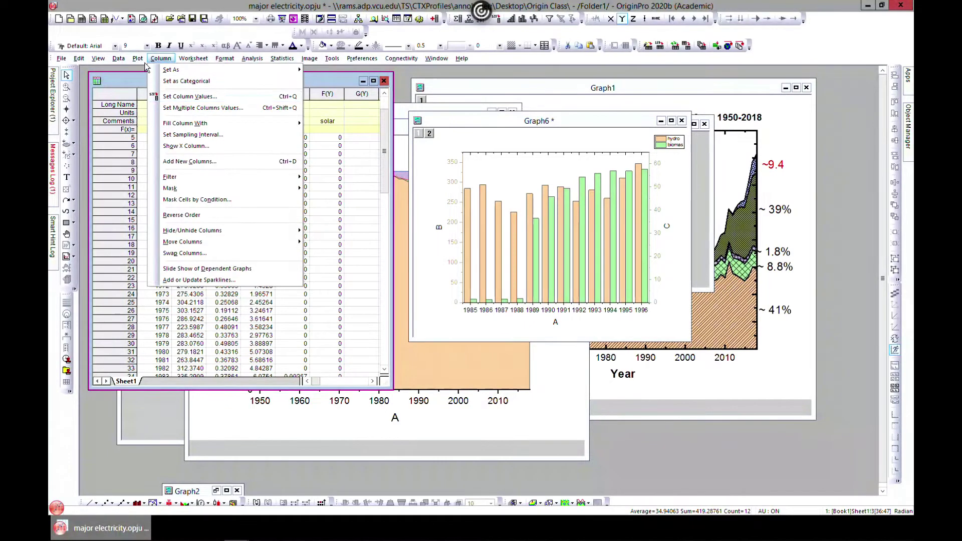
{"action": "mouse_move", "coordinate": [140, 59]}
{"action": "mouse_move", "coordinate": [153, 110]}
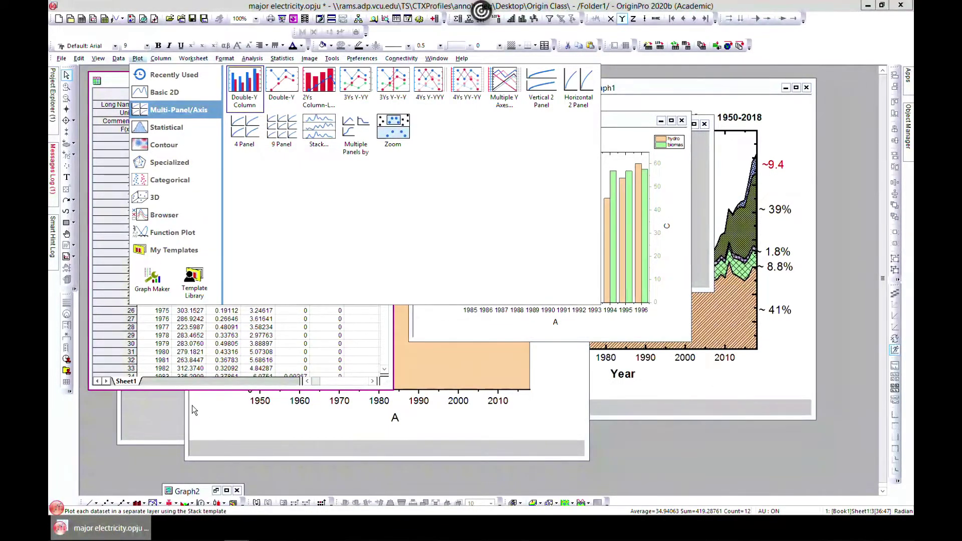
{"action": "key", "text": "Escape"}
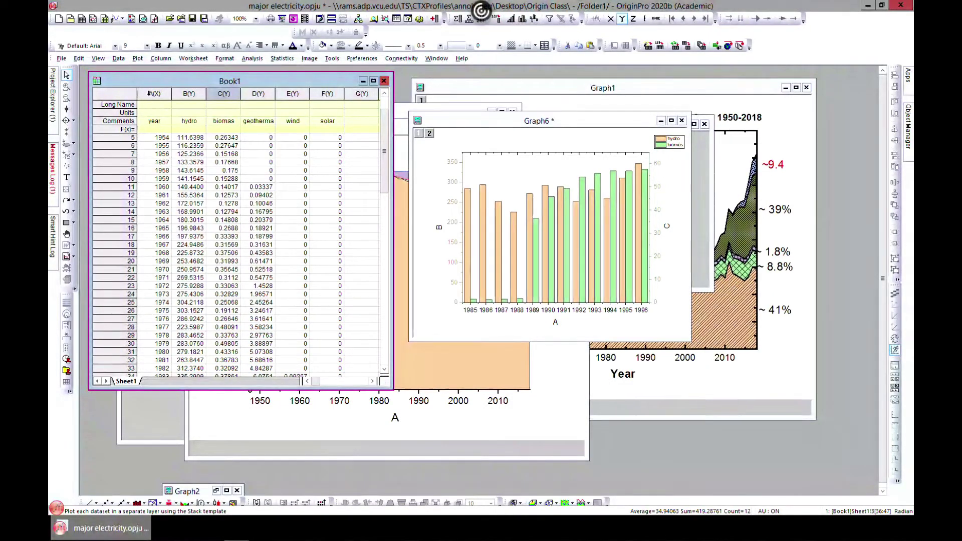
Select the entire year, hydro and biomas columns A to C.
{"action": "left_click", "coordinate": [150, 93]}
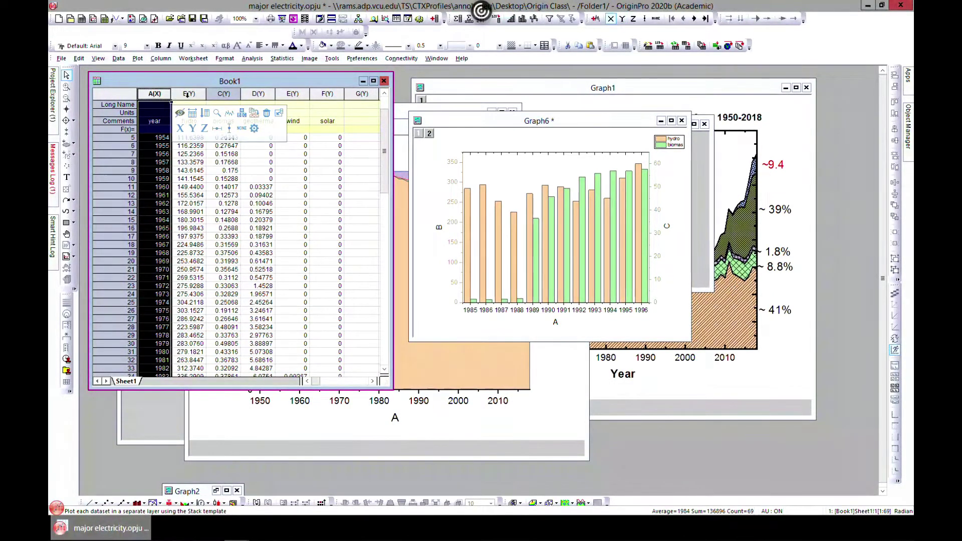
{"action": "left_click", "coordinate": [189, 94], "text": "shift"}
{"action": "left_click", "coordinate": [223, 93], "text": "shift"}
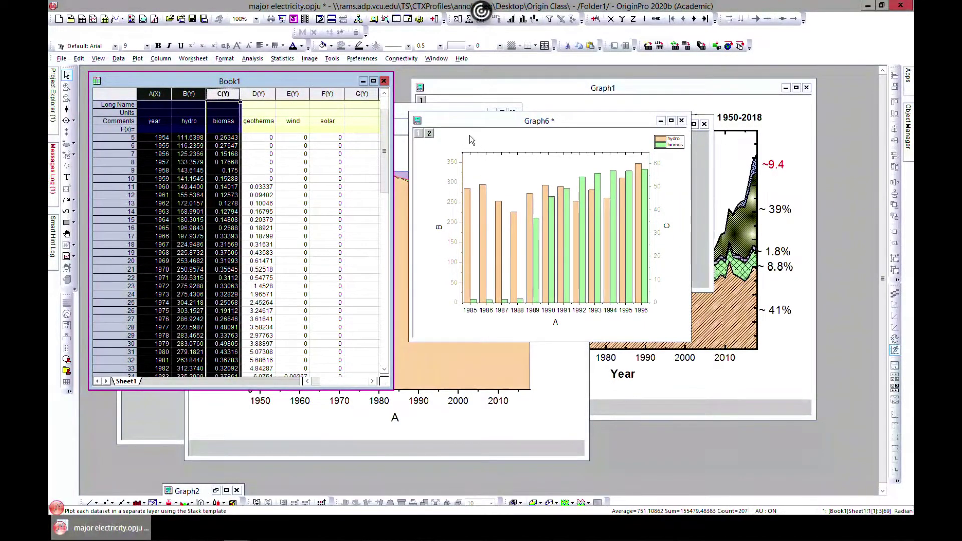
{"action": "left_click", "coordinate": [137, 59]}
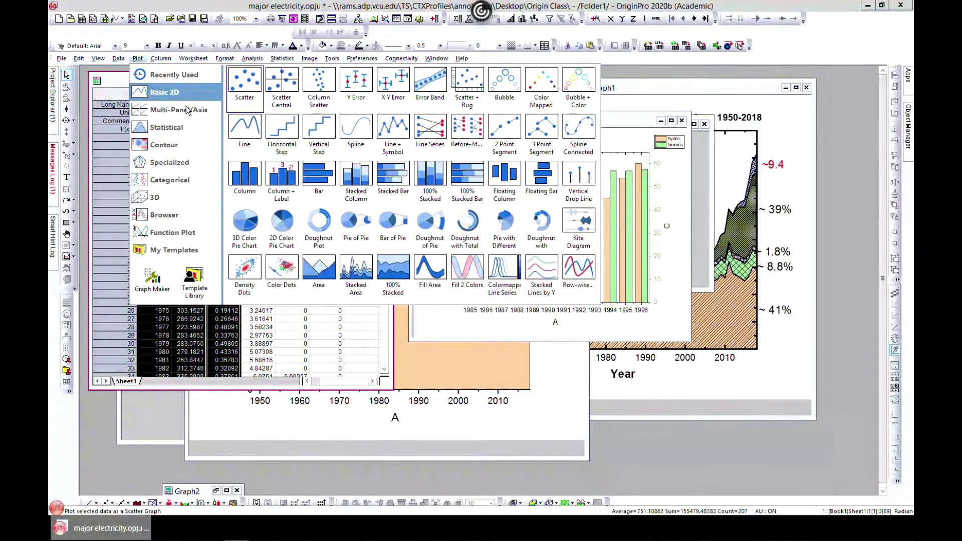
Create a Double-Y line-and-symbol graph (Graph7) of all years and maximize it.
{"action": "mouse_move", "coordinate": [188, 113]}
{"action": "left_click", "coordinate": [281, 86]}
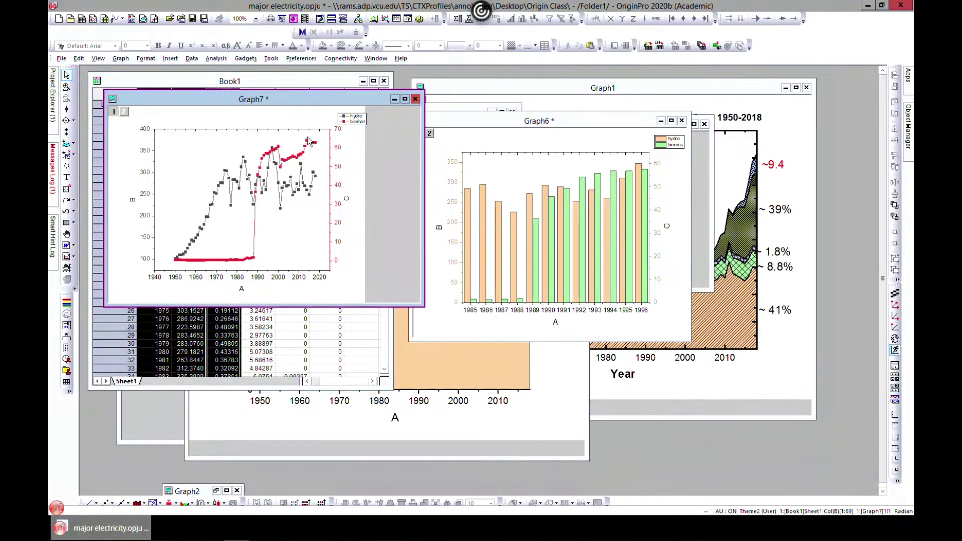
{"action": "left_click", "coordinate": [404, 99]}
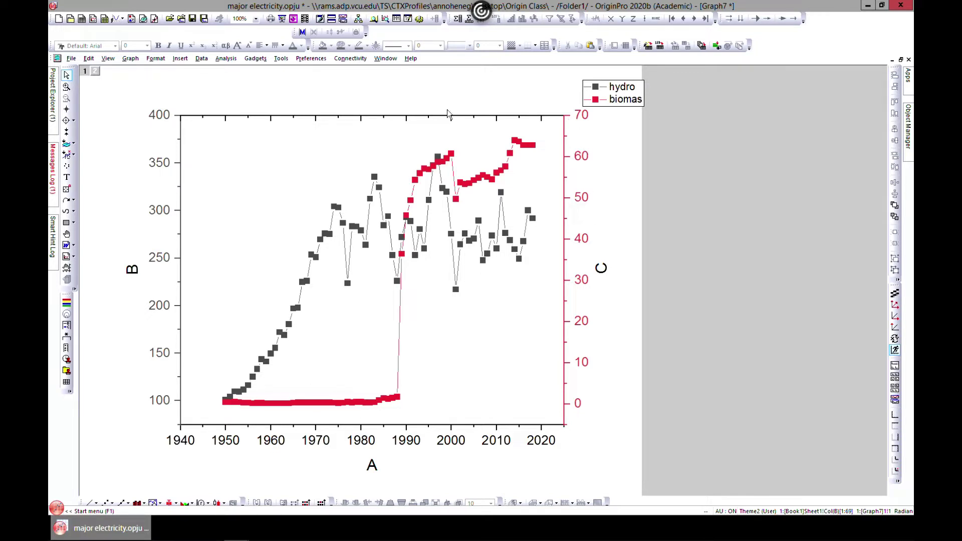
Inspect the left and right Y axes and open the right axis's Layer 2 settings.
{"action": "left_click", "coordinate": [567, 200]}
{"action": "left_click", "coordinate": [179, 264]}
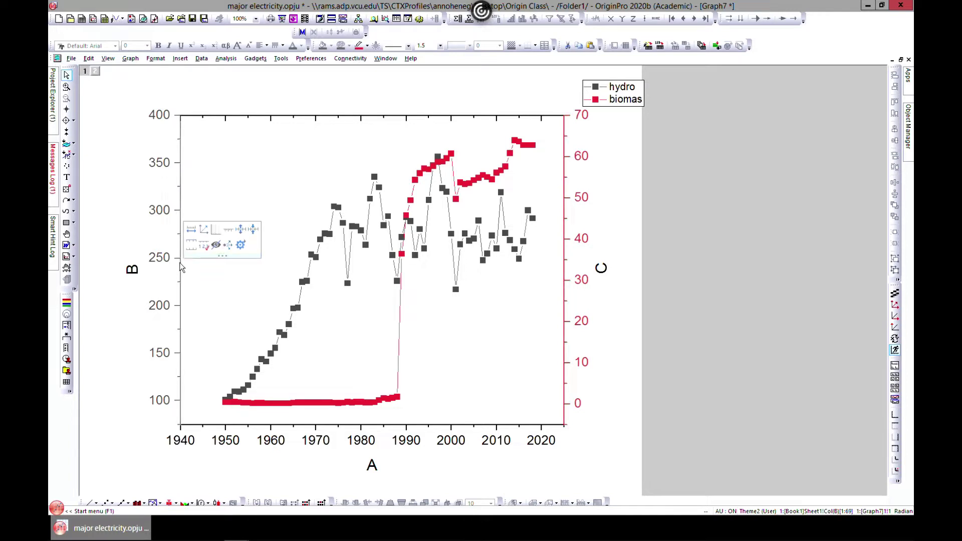
{"action": "left_click", "coordinate": [566, 256]}
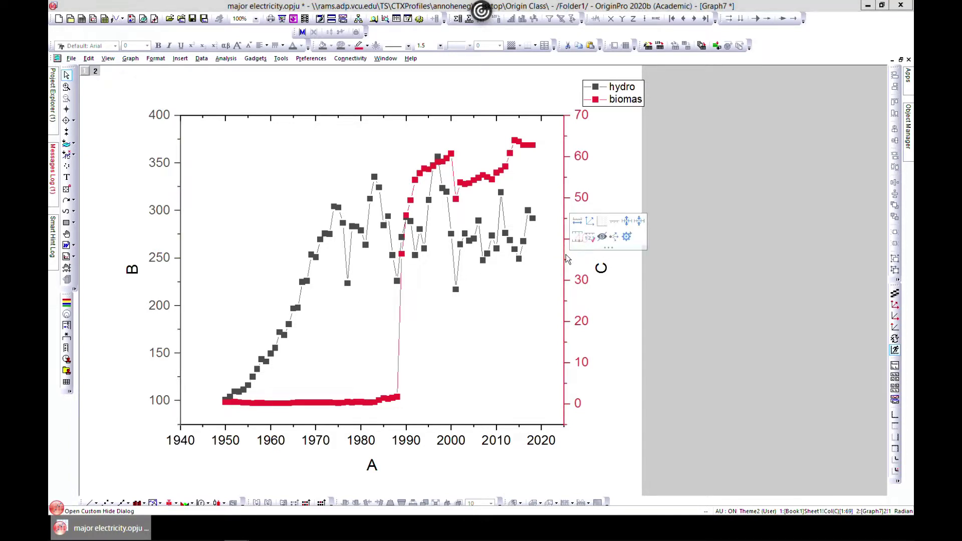
{"action": "double_click", "coordinate": [566, 254]}
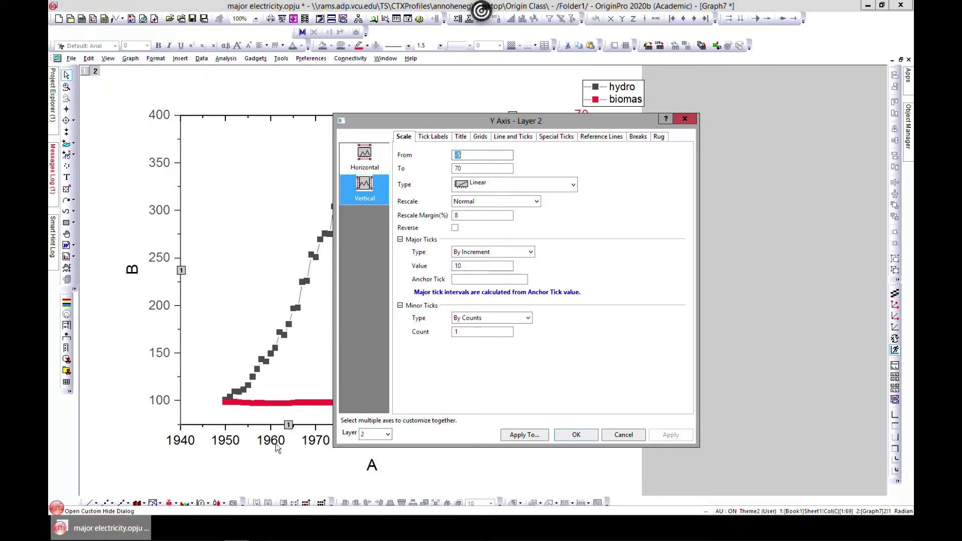
{"action": "left_click", "coordinate": [387, 437]}
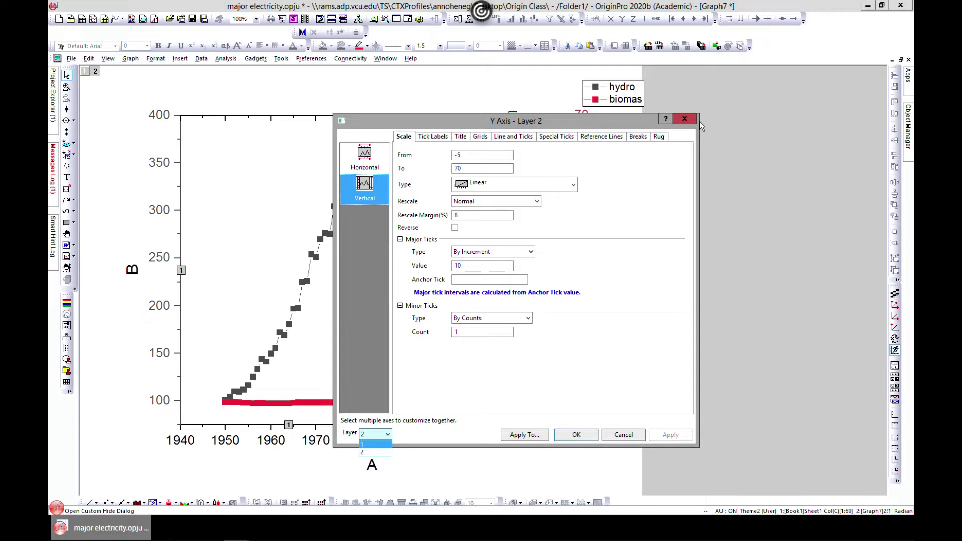
{"action": "left_click", "coordinate": [684, 120]}
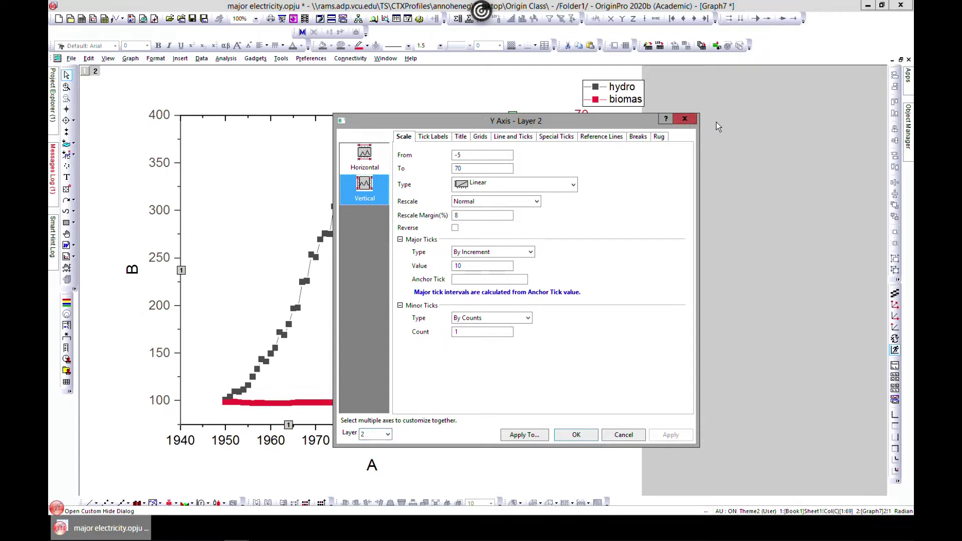
{"action": "left_click", "coordinate": [688, 121]}
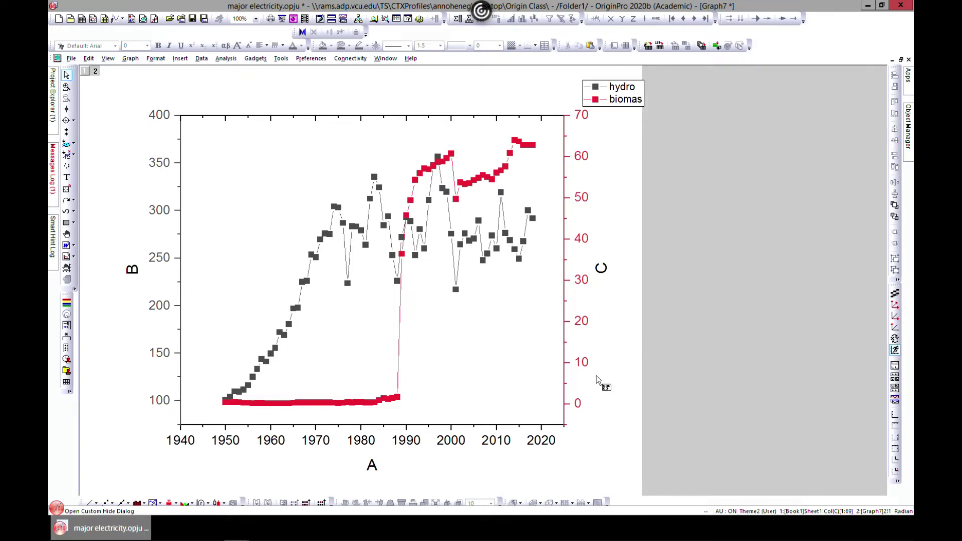
{"action": "left_click", "coordinate": [900, 60]}
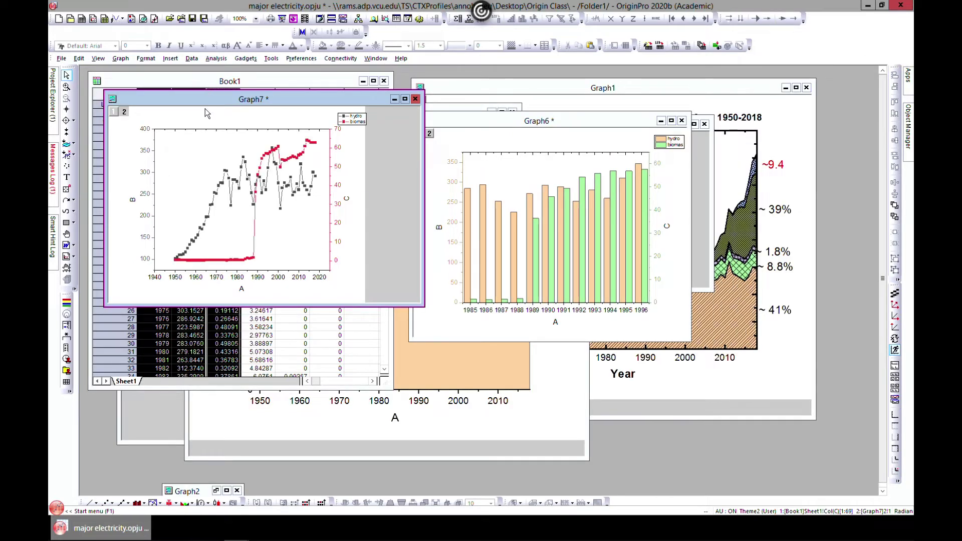
Bring Book1 to the front and browse the Worksheet and Multi-Panel/Axis menus without plotting.
{"action": "left_click", "coordinate": [176, 77]}
{"action": "left_click", "coordinate": [184, 60]}
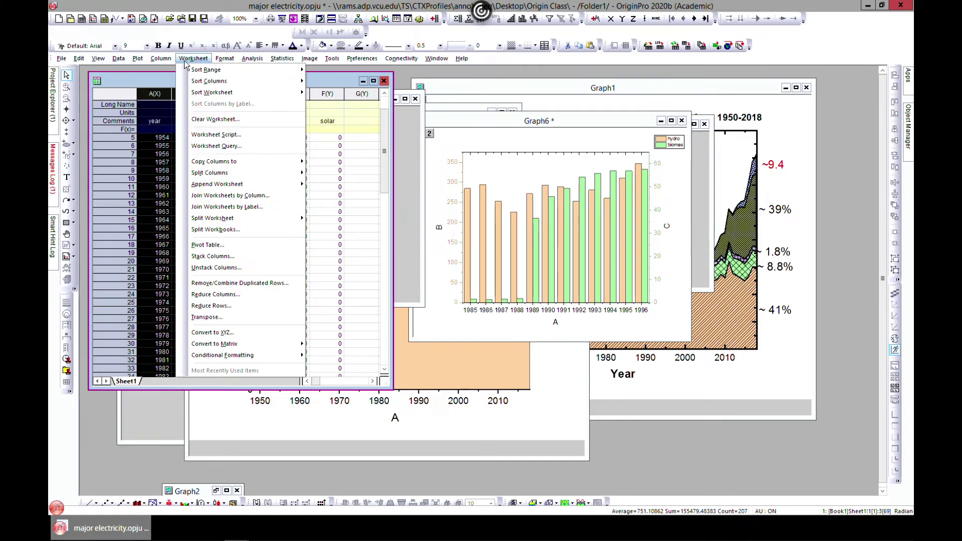
{"action": "left_click", "coordinate": [185, 60]}
{"action": "left_click", "coordinate": [139, 58]}
{"action": "left_click", "coordinate": [139, 59]}
{"action": "left_click", "coordinate": [140, 59]}
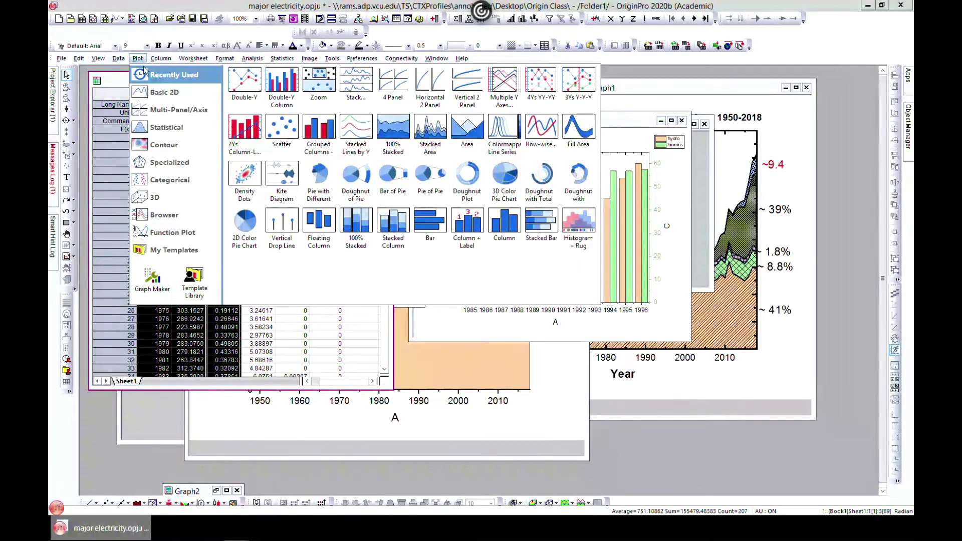
{"action": "mouse_move", "coordinate": [156, 95]}
{"action": "mouse_move", "coordinate": [163, 114]}
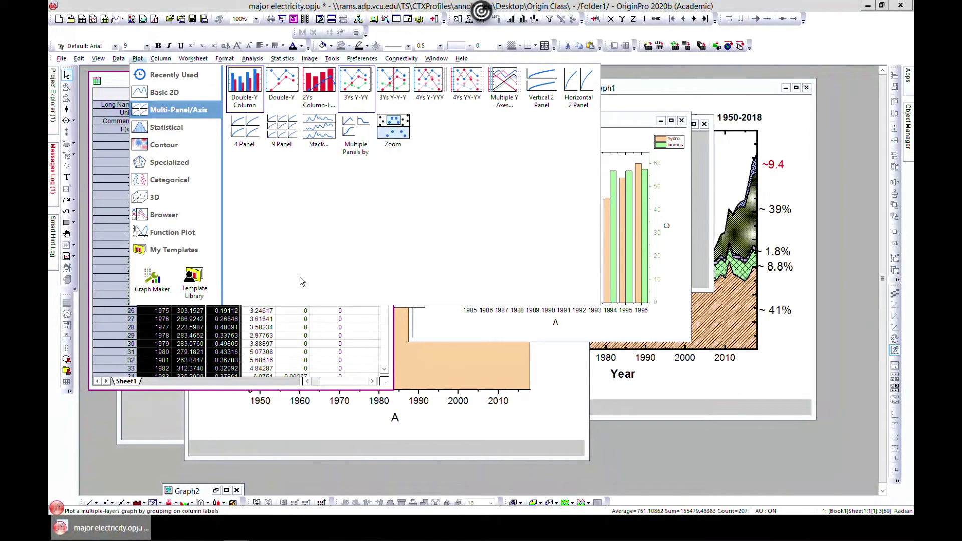
{"action": "left_click", "coordinate": [218, 390]}
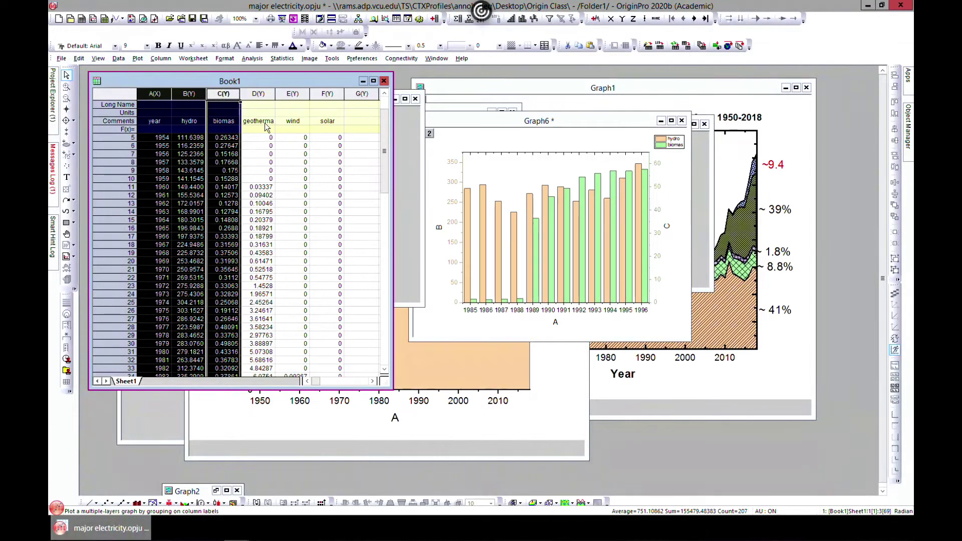
Add geotherma to the selection and plot a maximized 3Ys Y-Y-Y graph (Graph8).
{"action": "left_click", "coordinate": [258, 93], "text": "shift"}
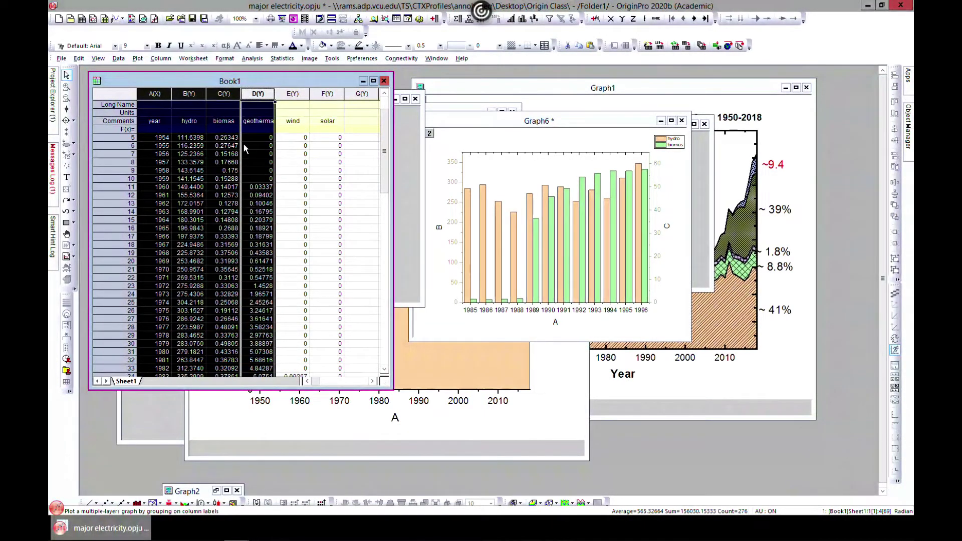
{"action": "left_click", "coordinate": [136, 58]}
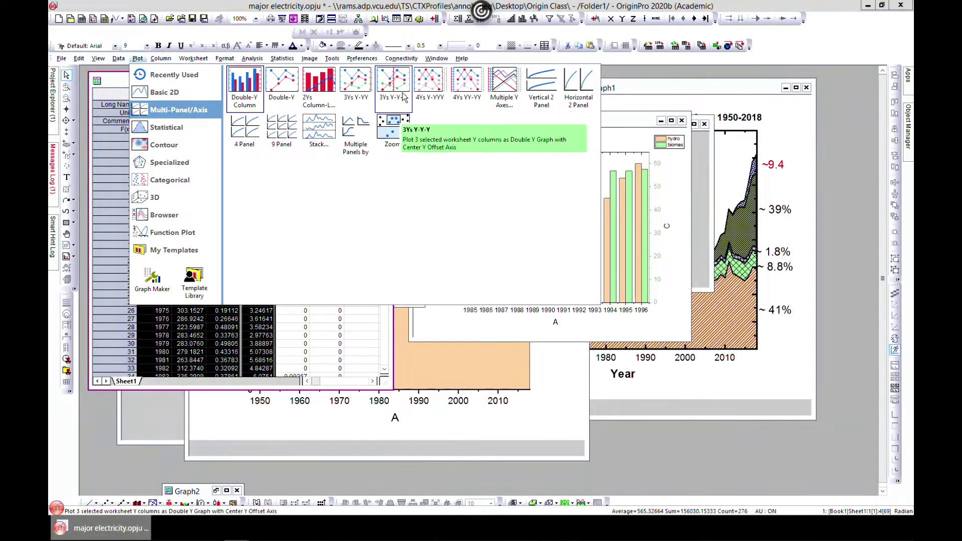
{"action": "left_click", "coordinate": [392, 90]}
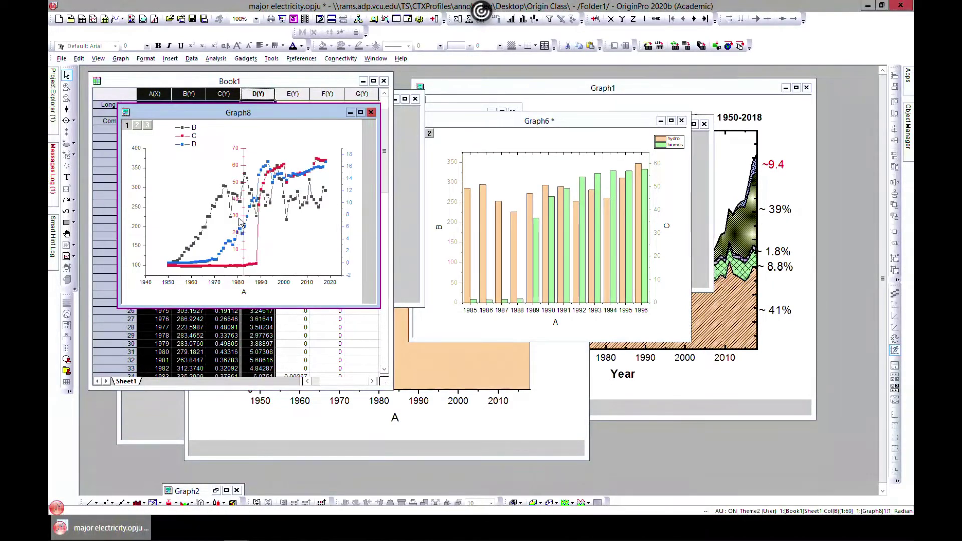
{"action": "left_click", "coordinate": [361, 112]}
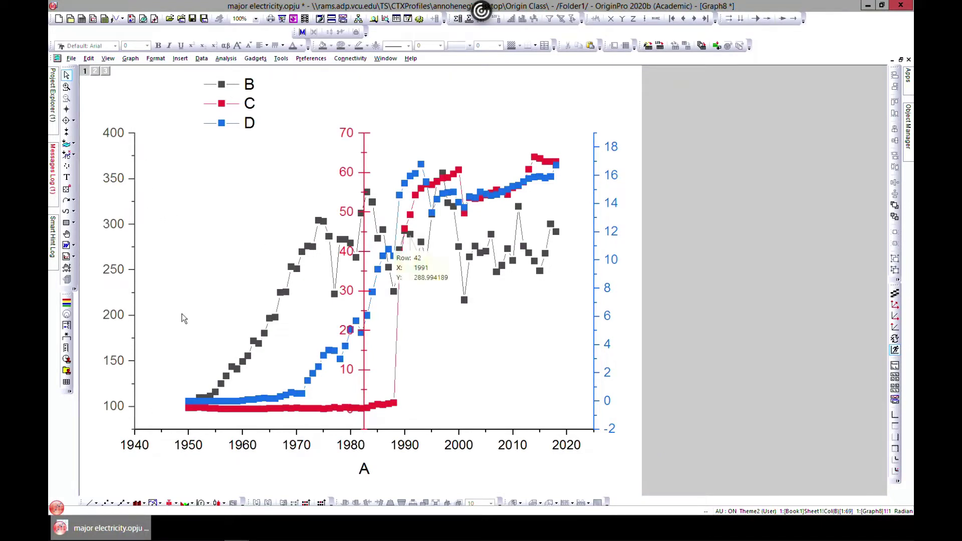
Move the red C and blue D axes to the left side, then restore Graph8 and shift it aside.
{"action": "left_click", "coordinate": [364, 150]}
{"action": "left_click_drag", "start_coordinate": [364, 150], "coordinate": [161, 153]}
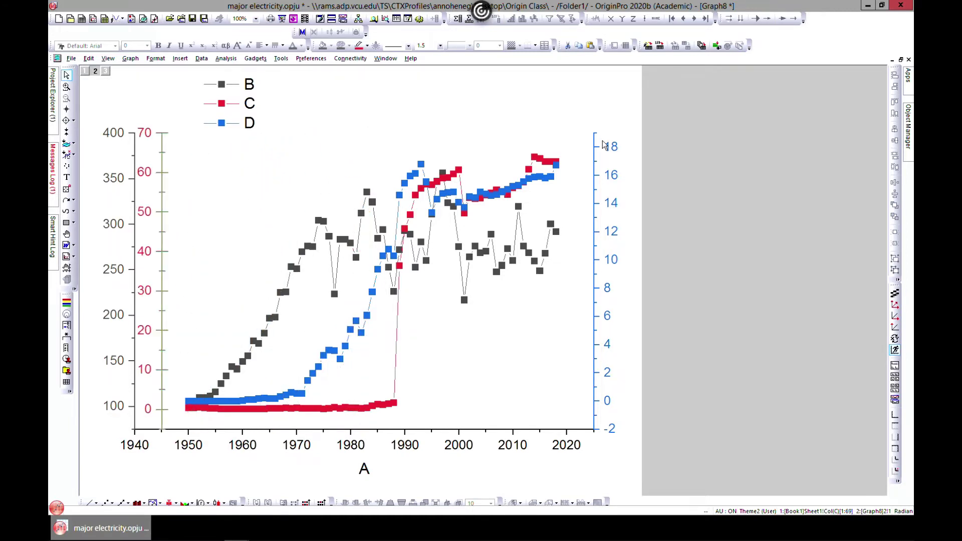
{"action": "left_click", "coordinate": [597, 148]}
{"action": "left_click_drag", "start_coordinate": [593, 141], "coordinate": [179, 150]}
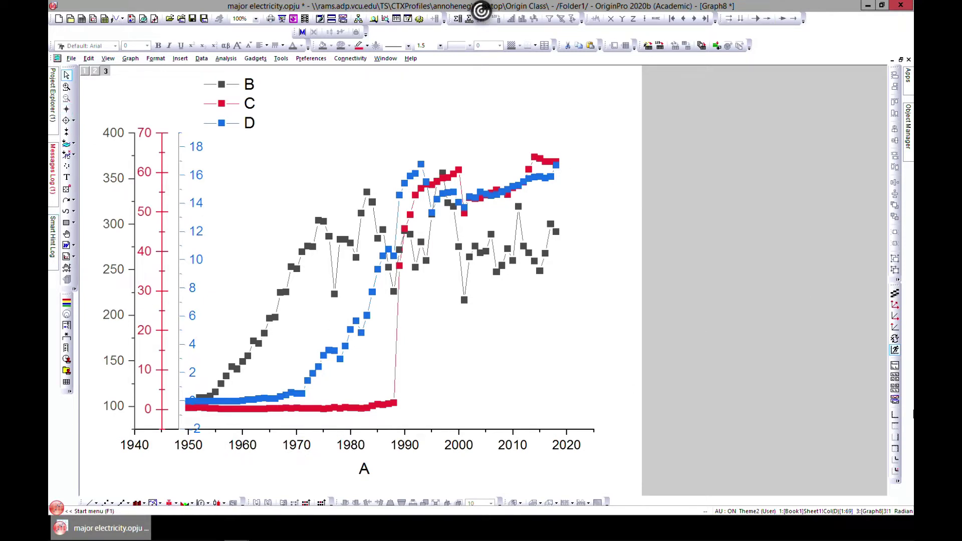
{"action": "left_click", "coordinate": [900, 60]}
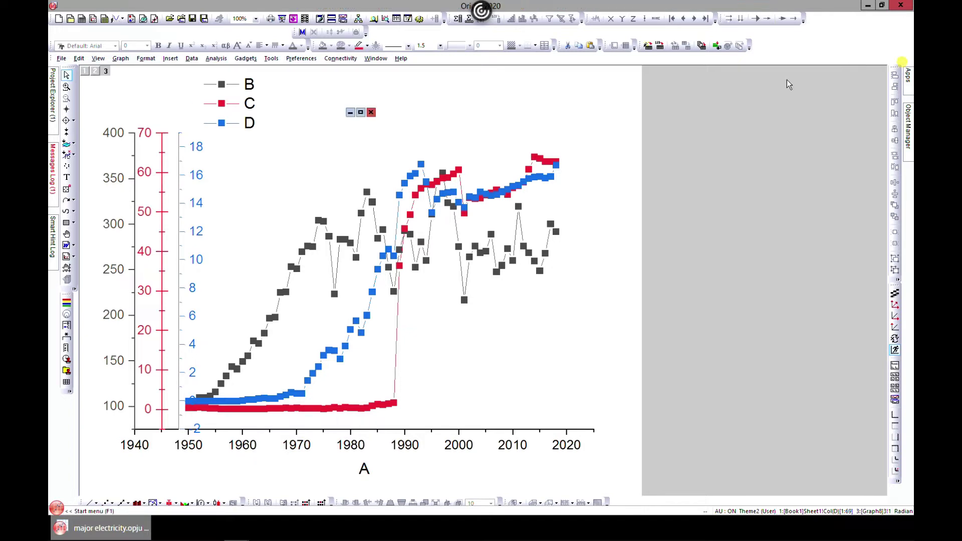
{"action": "left_click_drag", "start_coordinate": [292, 118], "coordinate": [562, 171]}
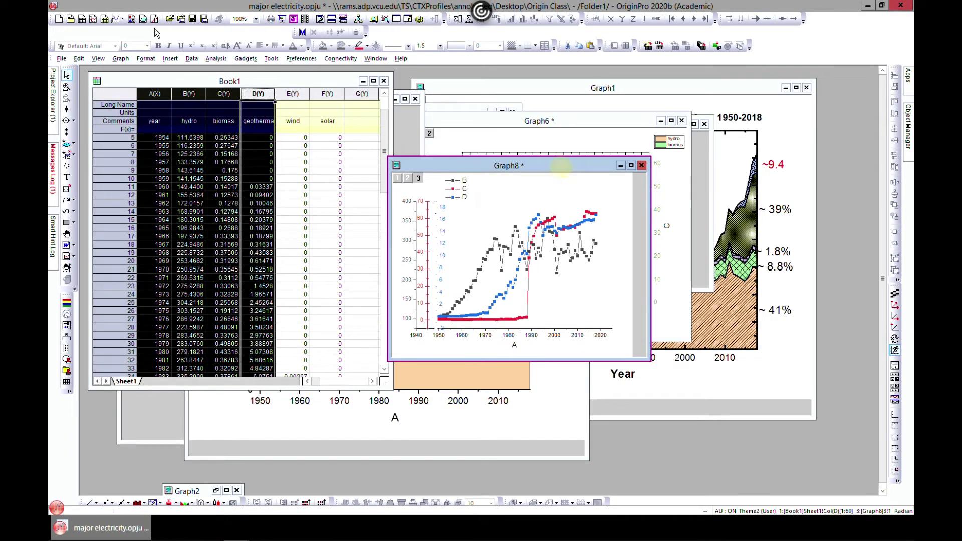
{"action": "left_click", "coordinate": [150, 82]}
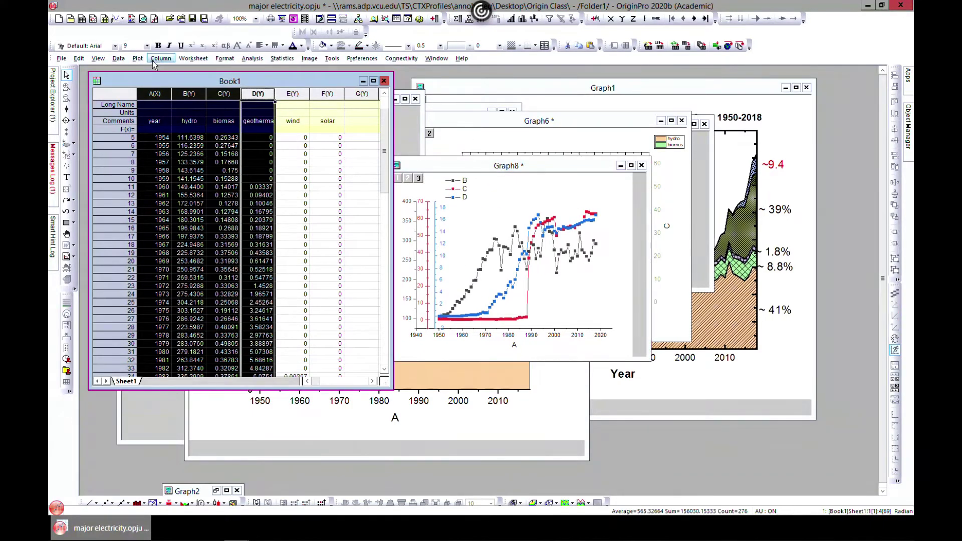
{"action": "left_click", "coordinate": [160, 58]}
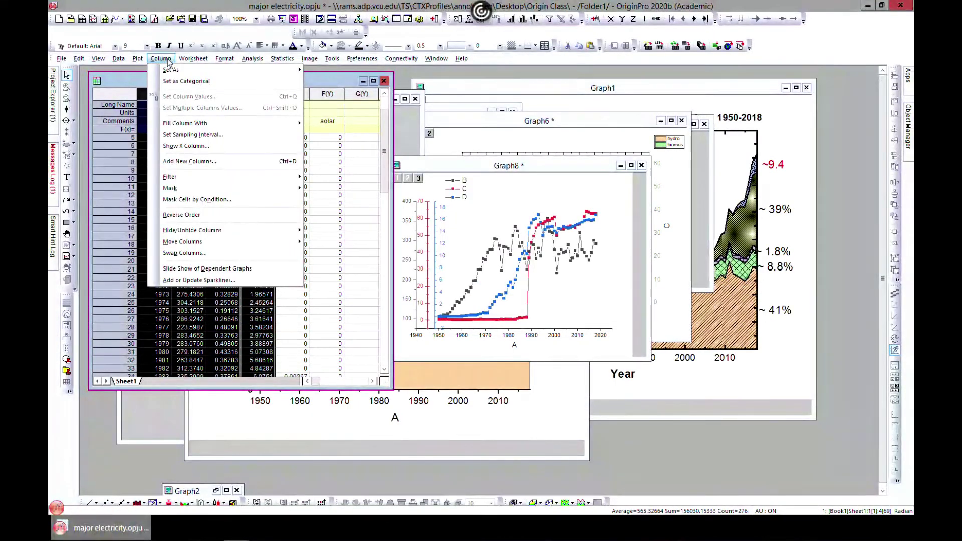
{"action": "mouse_move", "coordinate": [137, 58]}
{"action": "mouse_move", "coordinate": [153, 110]}
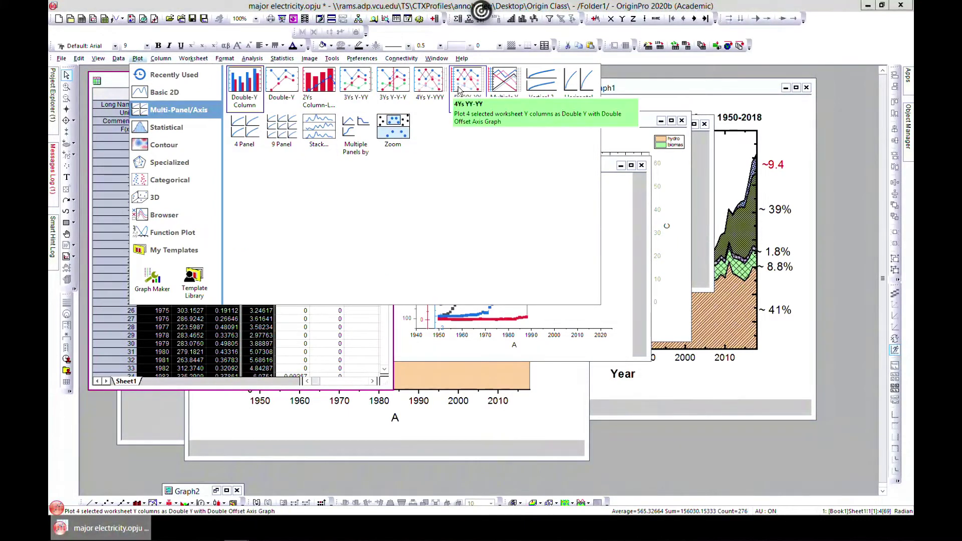
{"action": "left_click", "coordinate": [510, 89]}
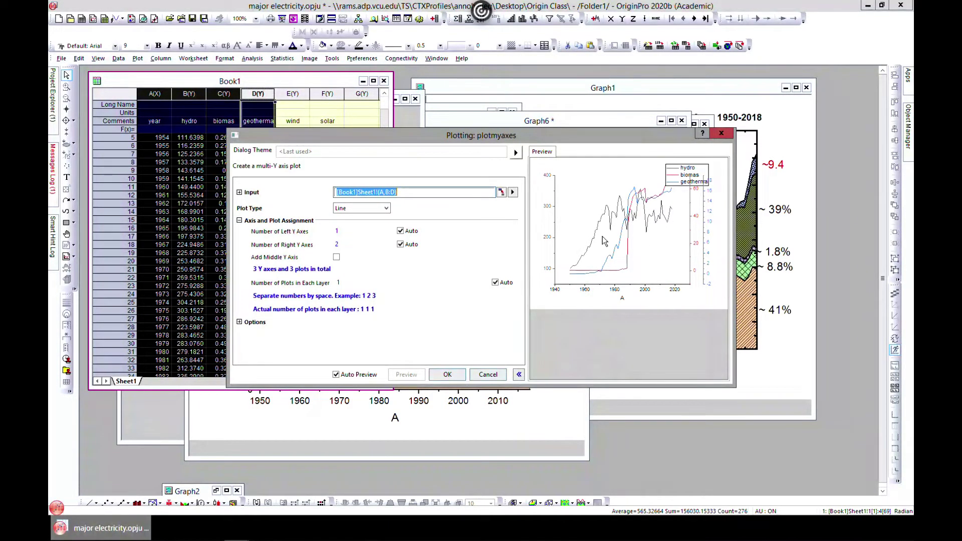
{"action": "key", "text": "Return"}
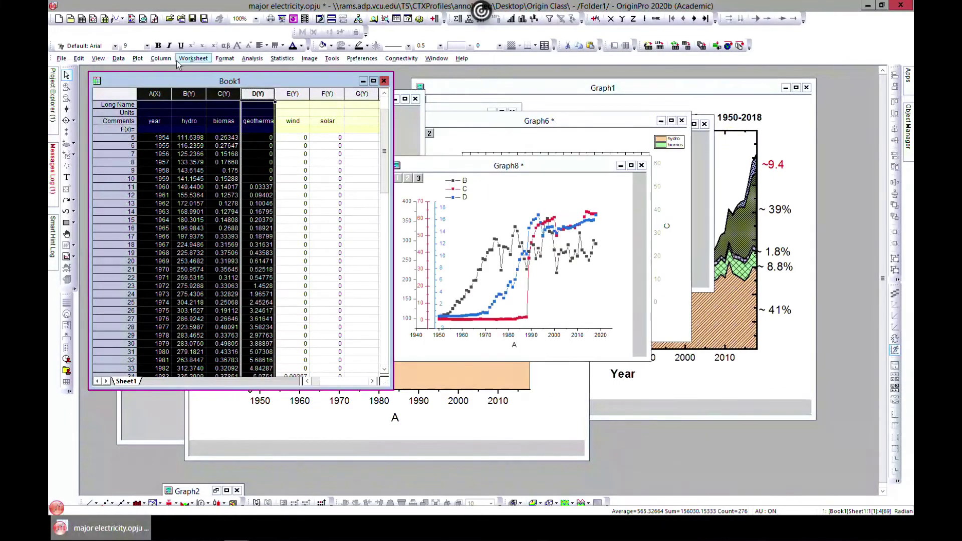
Select the year, hydro and biomas columns A, B and C.
{"action": "left_click", "coordinate": [136, 59]}
{"action": "mouse_move", "coordinate": [151, 96]}
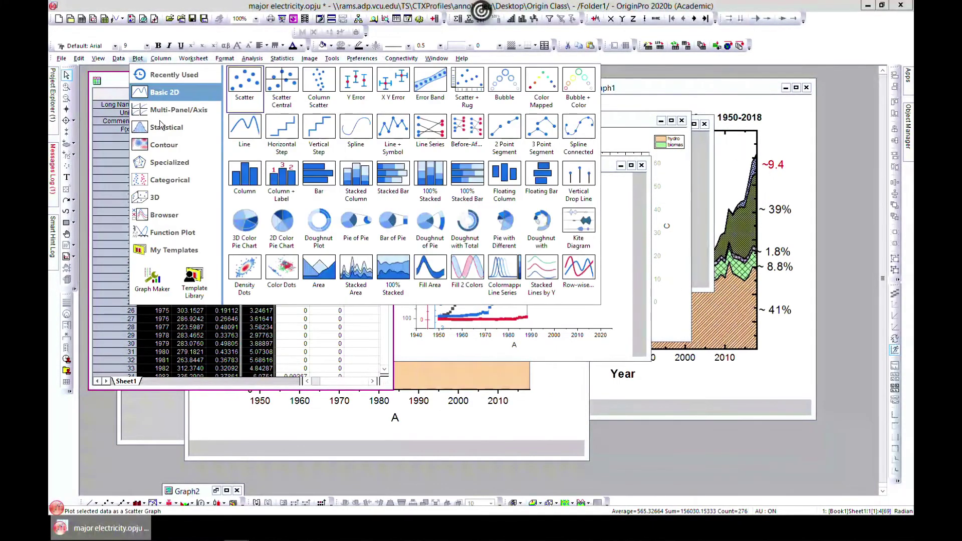
{"action": "mouse_move", "coordinate": [175, 110]}
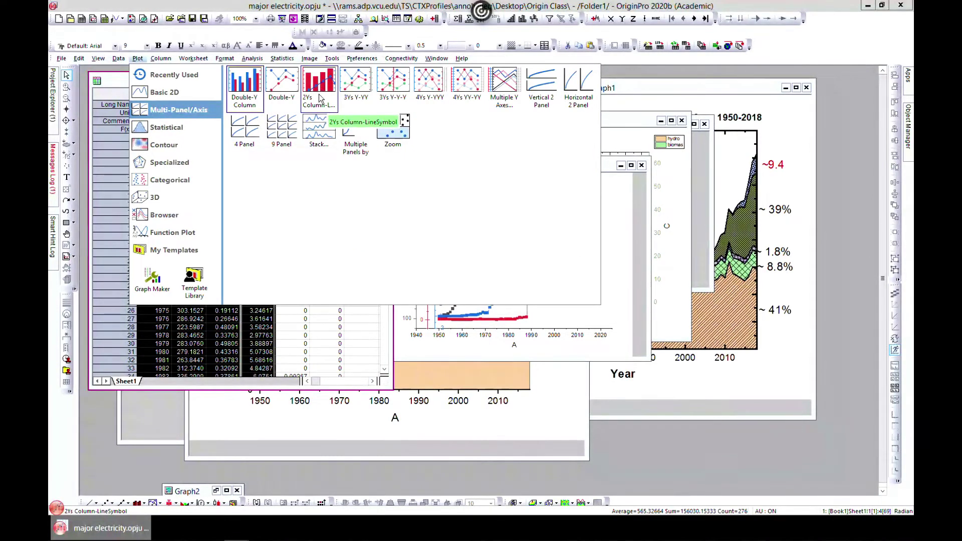
{"action": "left_click", "coordinate": [223, 344]}
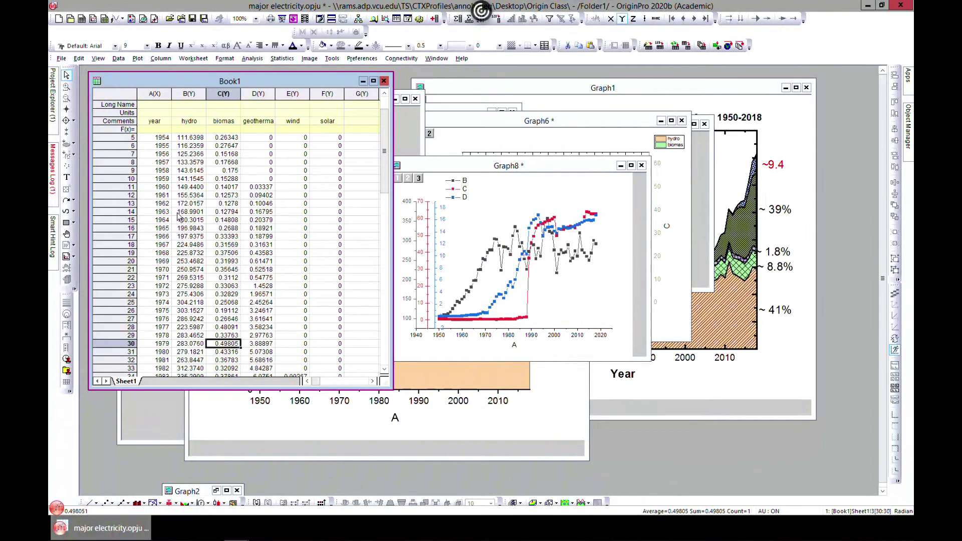
{"action": "left_click", "coordinate": [155, 94]}
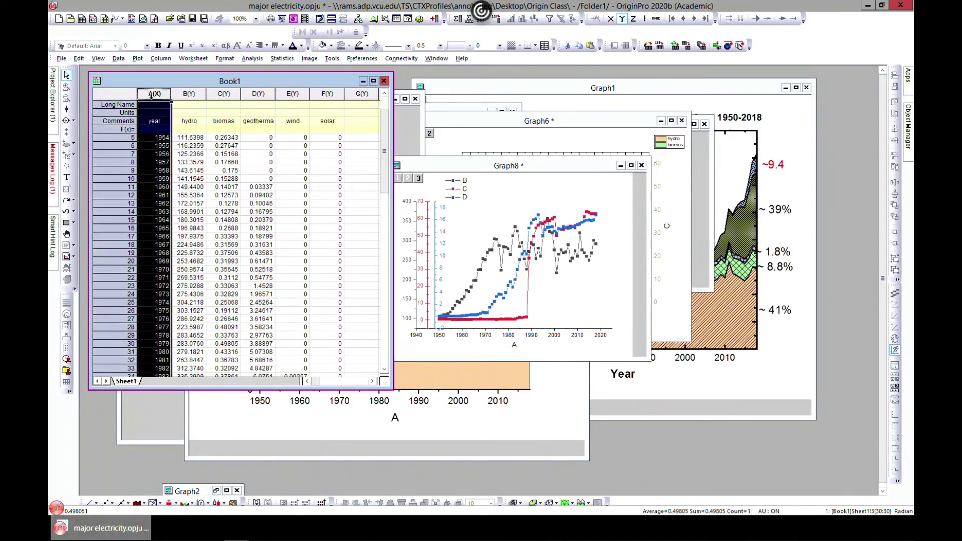
{"action": "left_click", "coordinate": [182, 95], "text": "shift"}
{"action": "left_click", "coordinate": [224, 94], "text": "shift"}
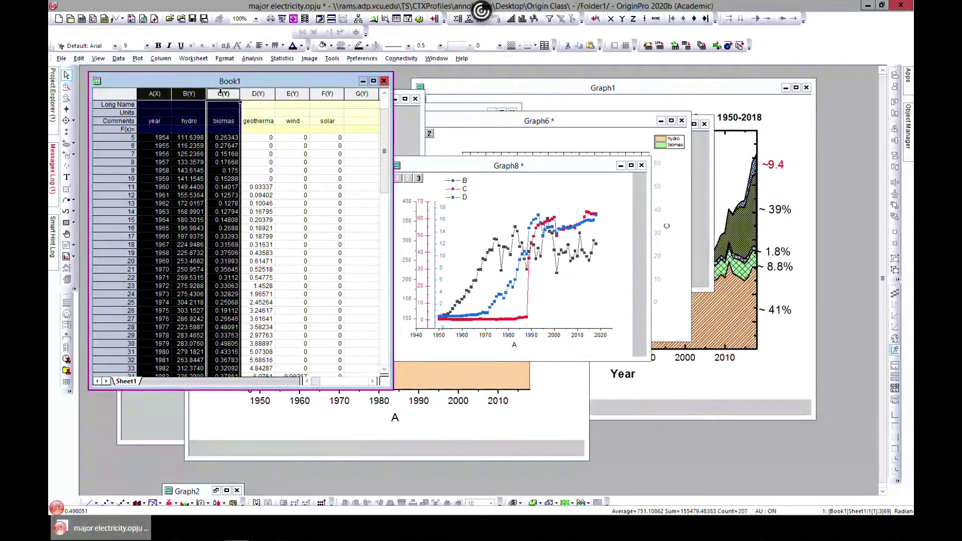
Plot a 2Ys Column-Line Symbol graph (Graph9), maximize it, then restore it.
{"action": "left_click", "coordinate": [156, 59]}
{"action": "mouse_move", "coordinate": [150, 68]}
{"action": "mouse_move", "coordinate": [174, 114]}
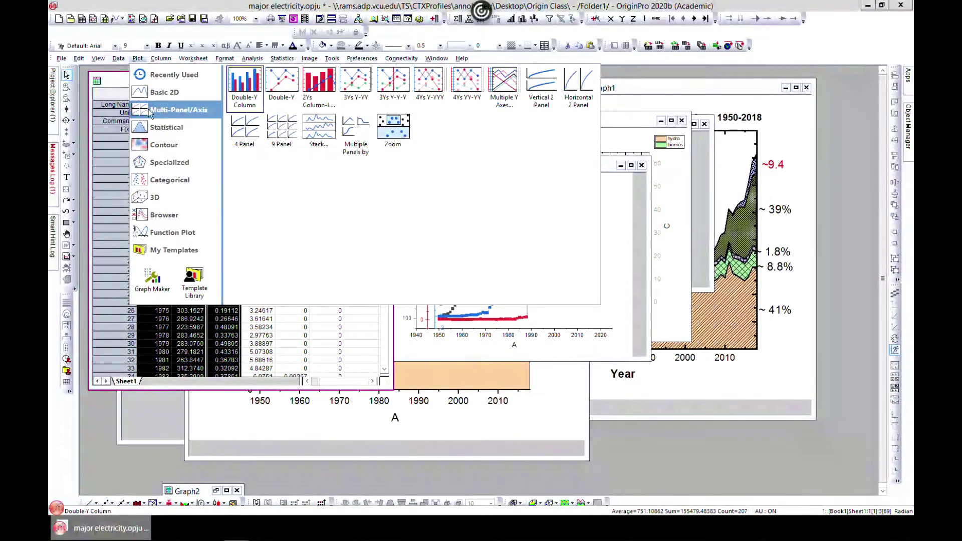
{"action": "left_click", "coordinate": [327, 89]}
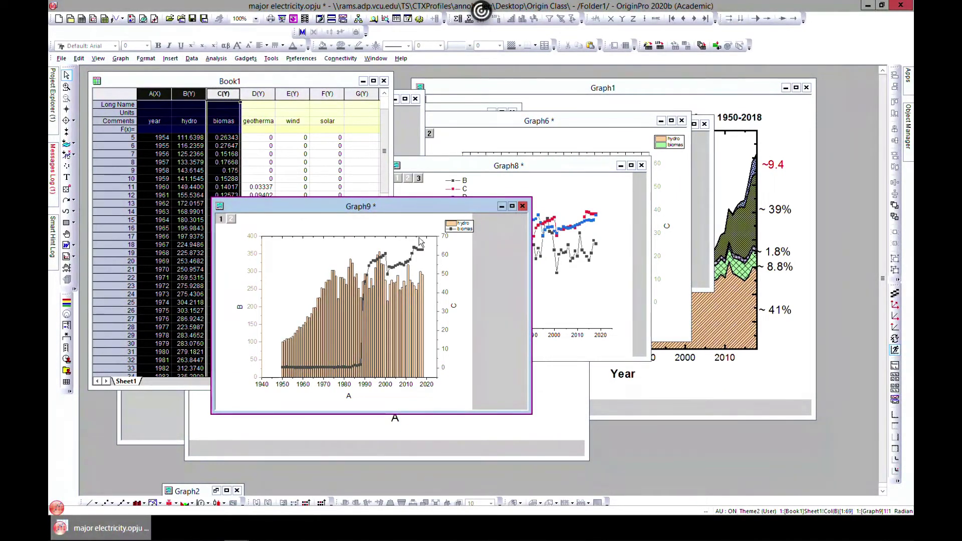
{"action": "left_click", "coordinate": [512, 207]}
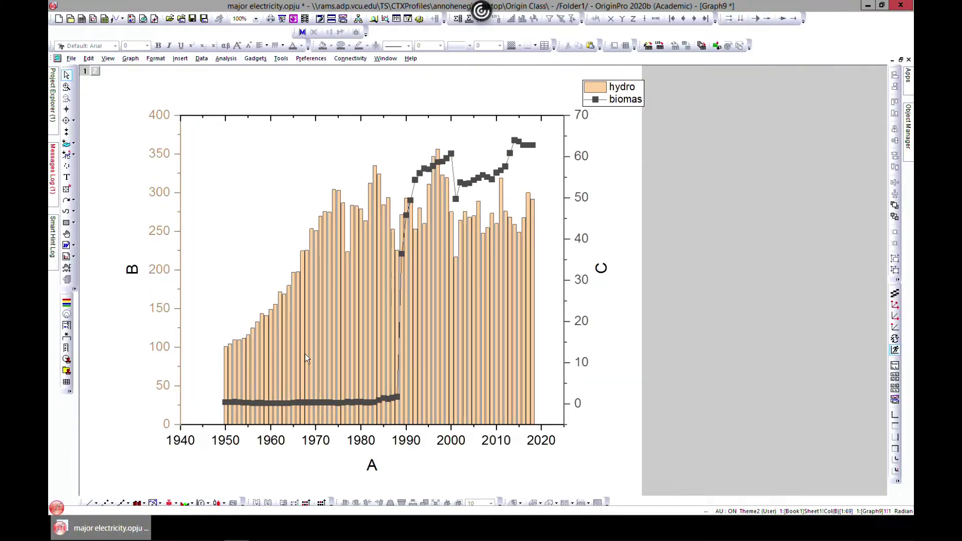
{"action": "left_click", "coordinate": [900, 59]}
Delete Graph9 and plot cells A22:C32 (1971–1981) as a 2Ys Column-Line Symbol graph.
{"action": "left_click", "coordinate": [522, 206]}
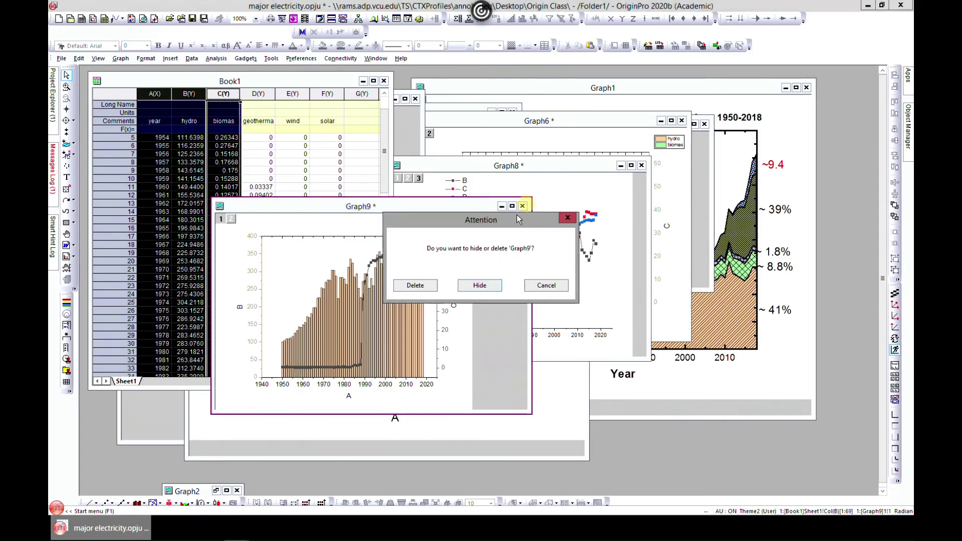
{"action": "left_click", "coordinate": [407, 286]}
{"action": "left_click", "coordinate": [188, 277]}
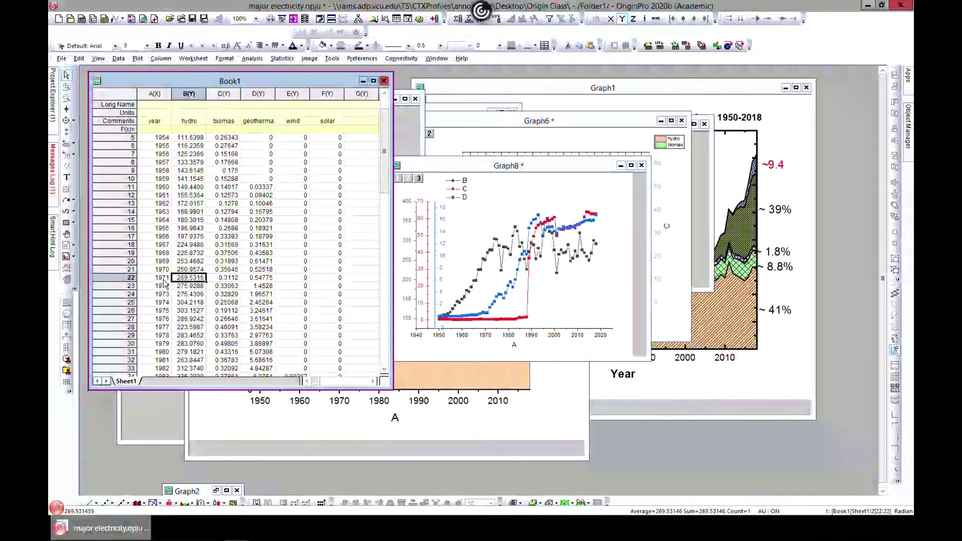
{"action": "left_click_drag", "start_coordinate": [160, 279], "coordinate": [240, 366]}
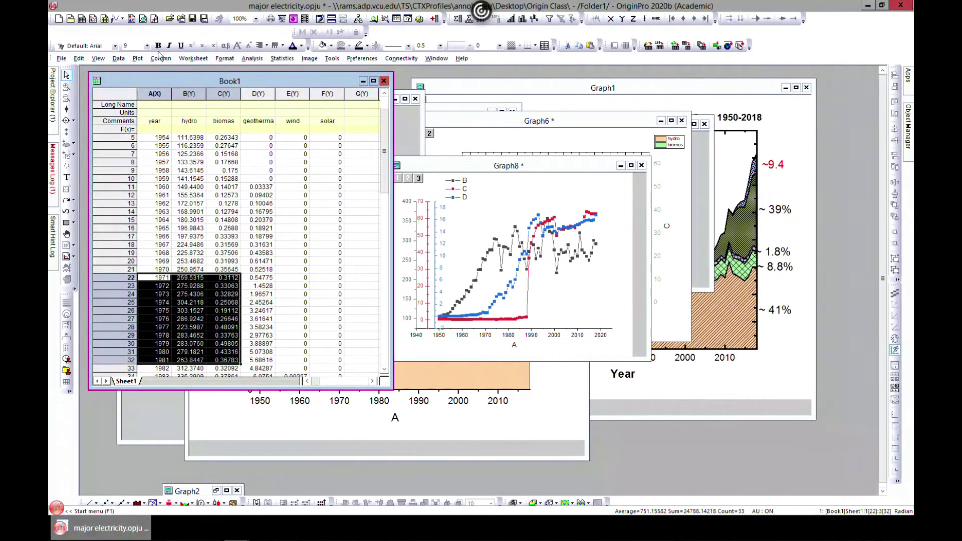
{"action": "left_click", "coordinate": [138, 59]}
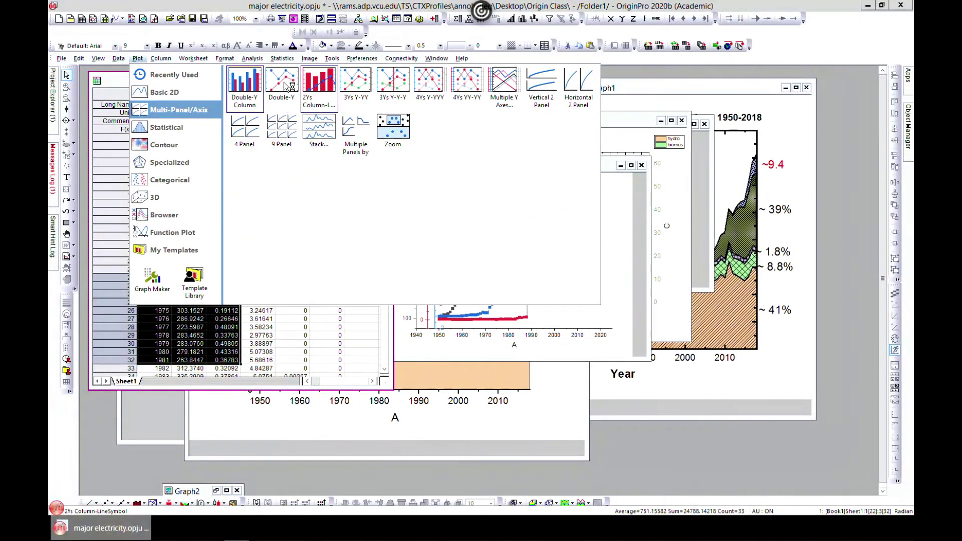
{"action": "left_click", "coordinate": [320, 84]}
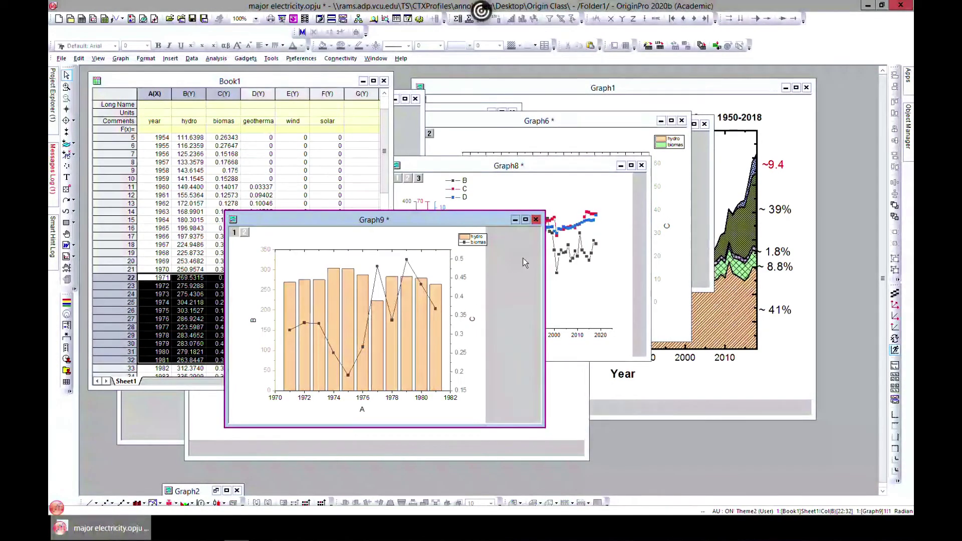
{"action": "left_click", "coordinate": [525, 219]}
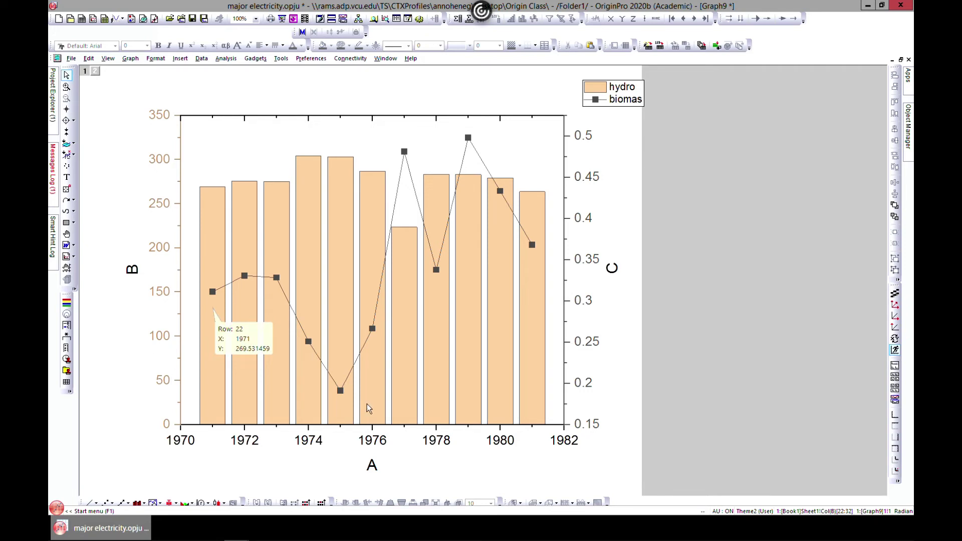
{"action": "double_click", "coordinate": [449, 217]}
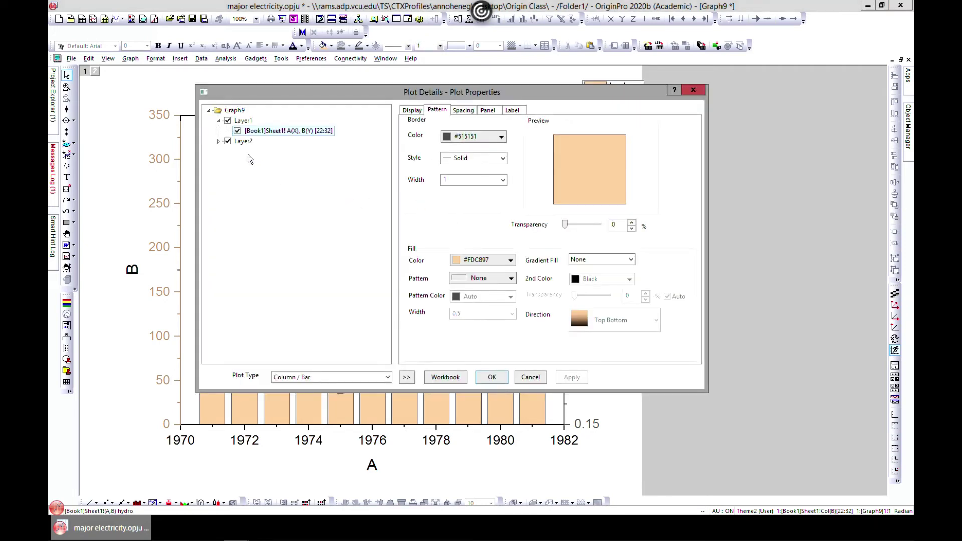
{"action": "left_click", "coordinate": [693, 89]}
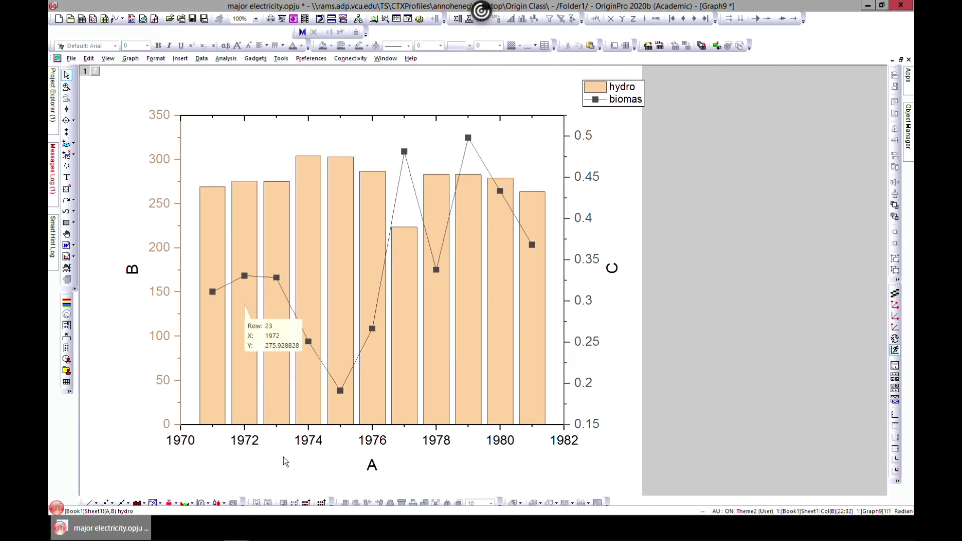
{"action": "double_click", "coordinate": [247, 404]}
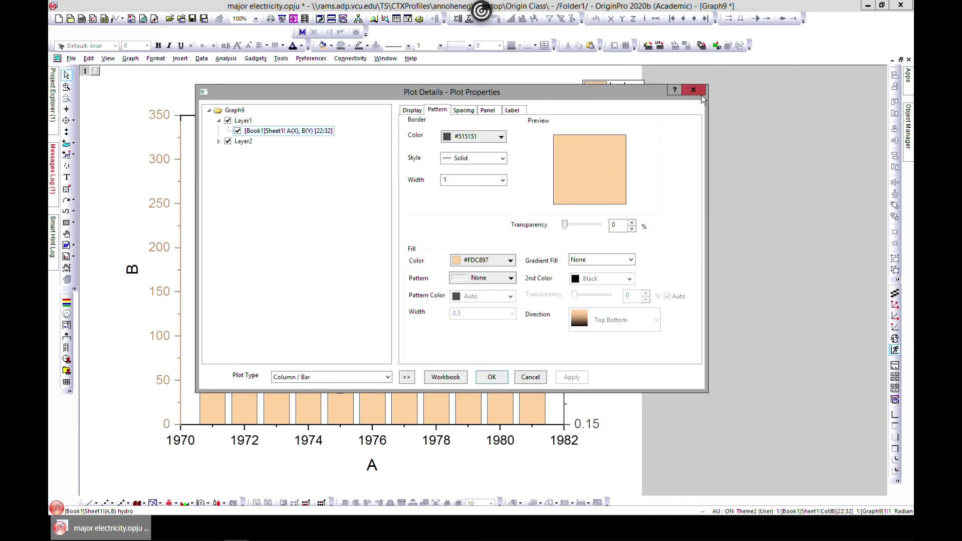
{"action": "left_click", "coordinate": [701, 89]}
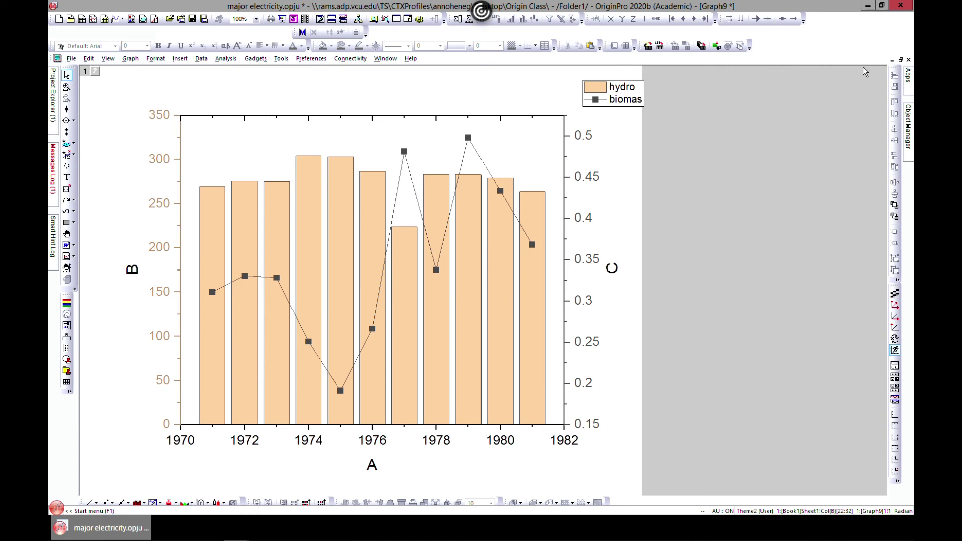
{"action": "left_click", "coordinate": [900, 60]}
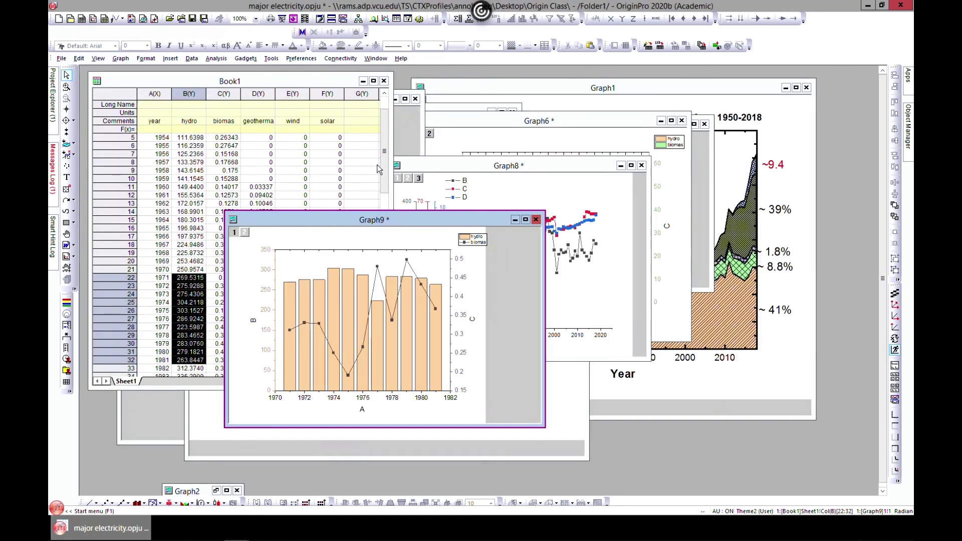
{"action": "left_click_drag", "start_coordinate": [371, 221], "coordinate": [490, 190]}
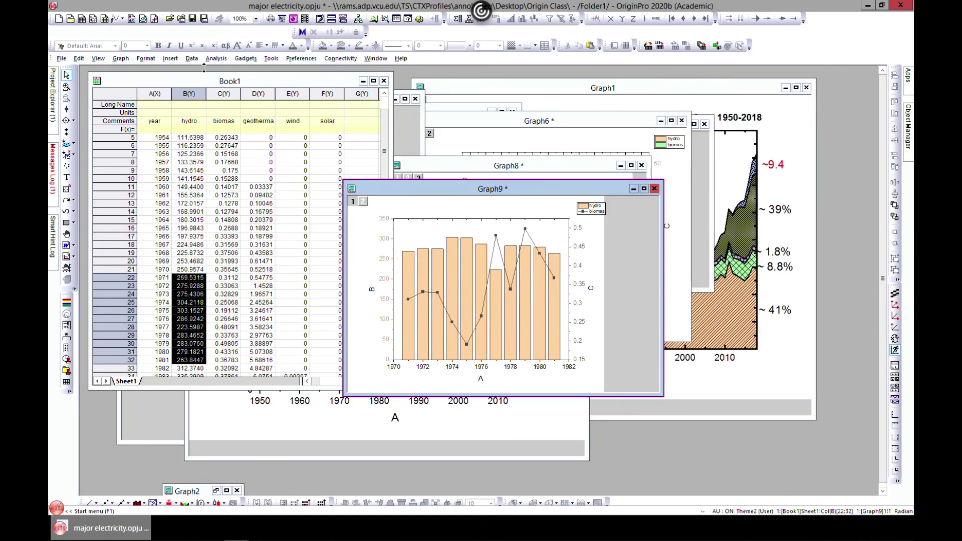